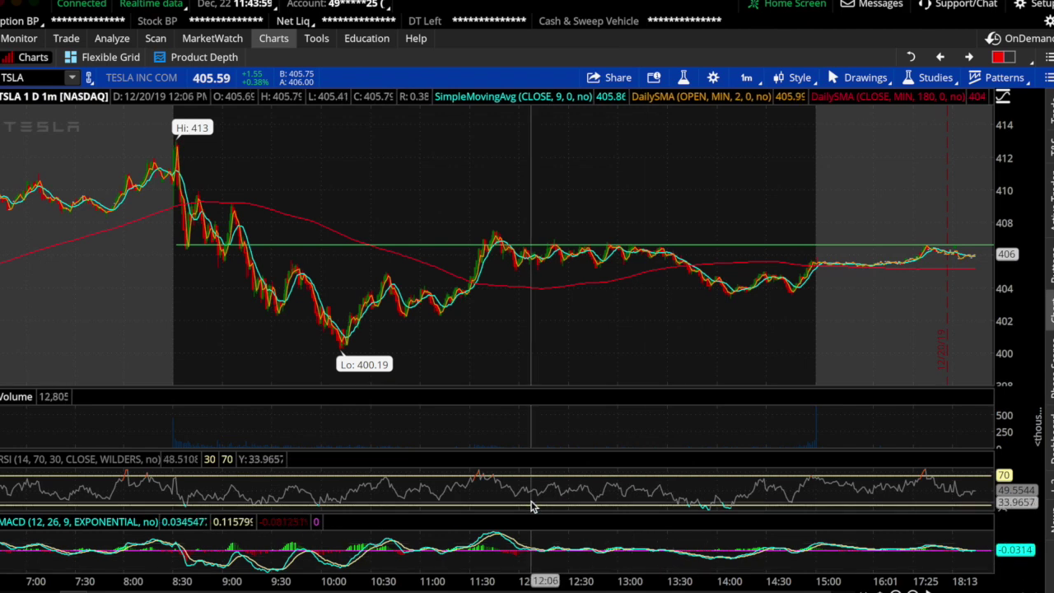
Create a new stock scan query named Momo and save it with its default filter.
{"action": "left_click", "coordinate": [157, 40]}
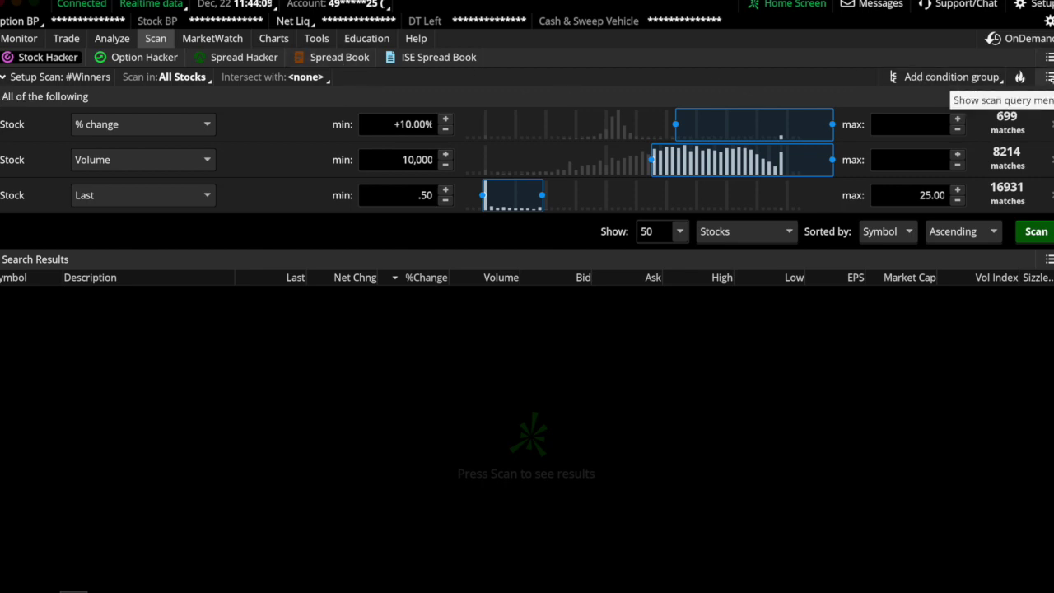
{"action": "left_click", "coordinate": [1048, 79]}
{"action": "mouse_move", "coordinate": [990, 118]}
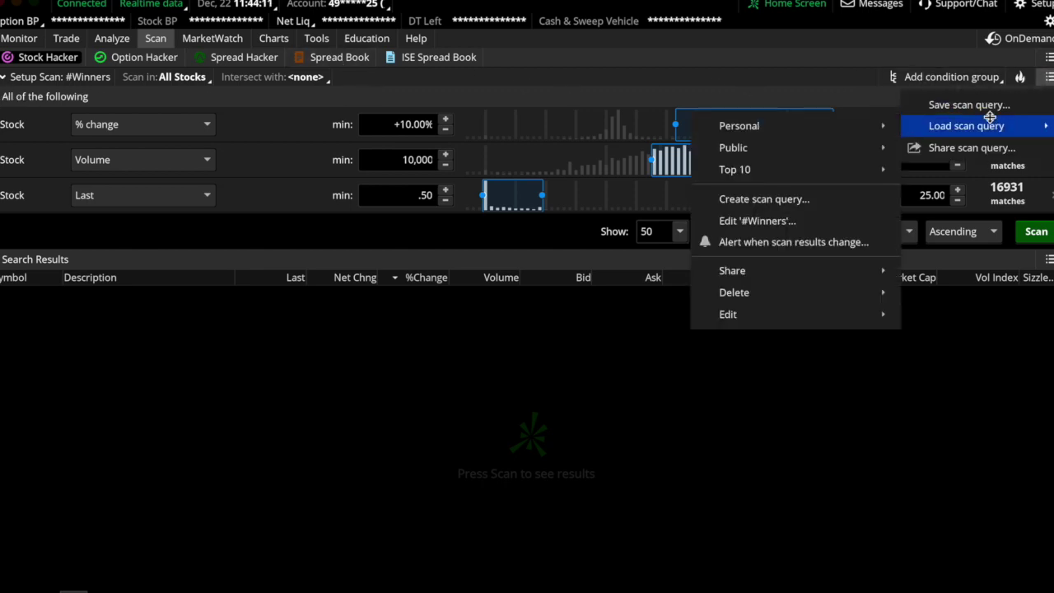
{"action": "left_click", "coordinate": [787, 198]}
{"action": "left_click", "coordinate": [126, 236]}
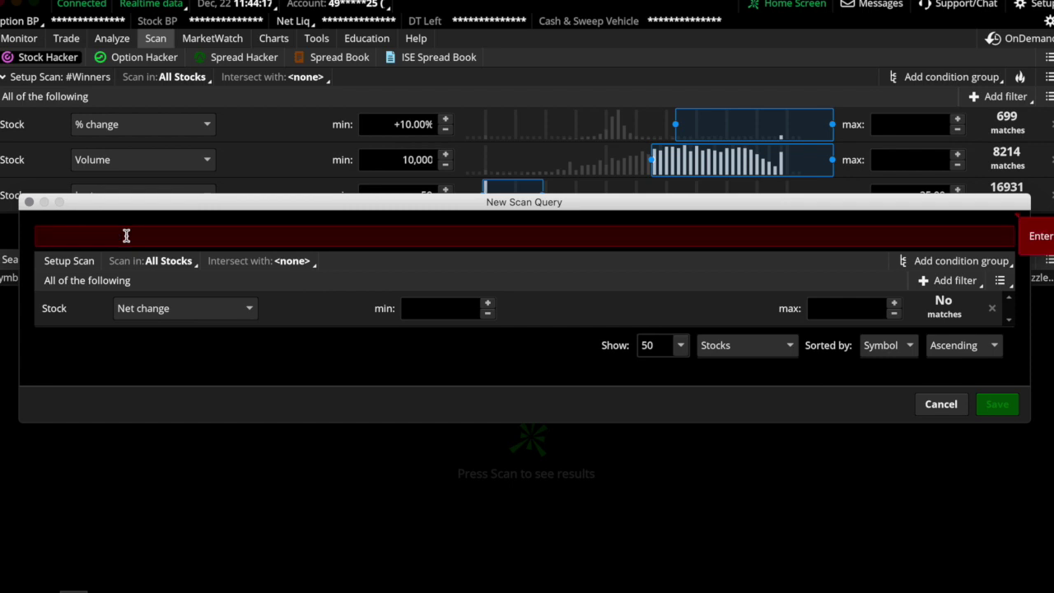
{"action": "type", "text": "Momo"}
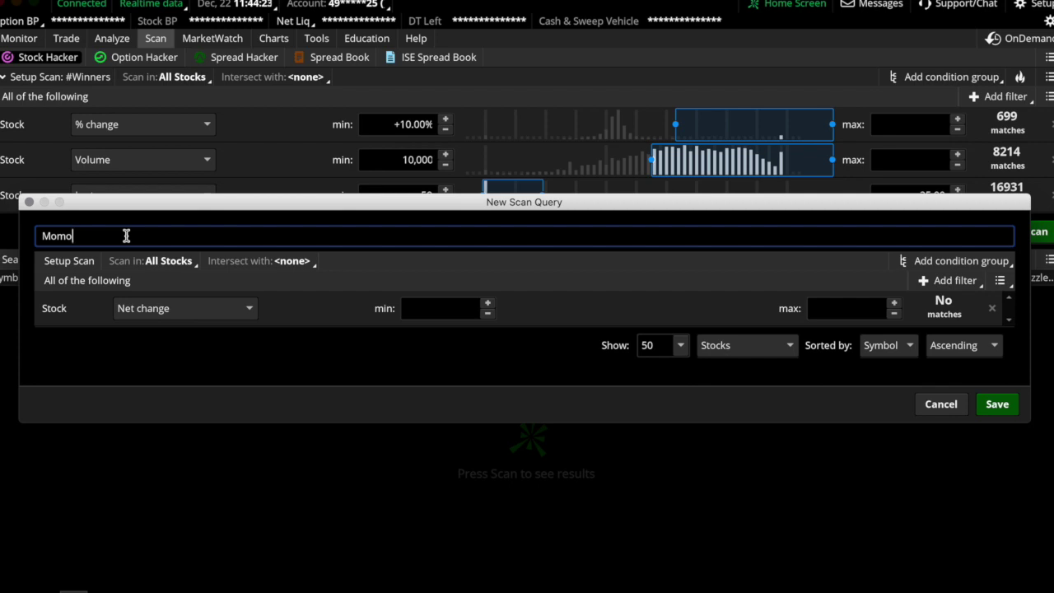
{"action": "left_click", "coordinate": [997, 405]}
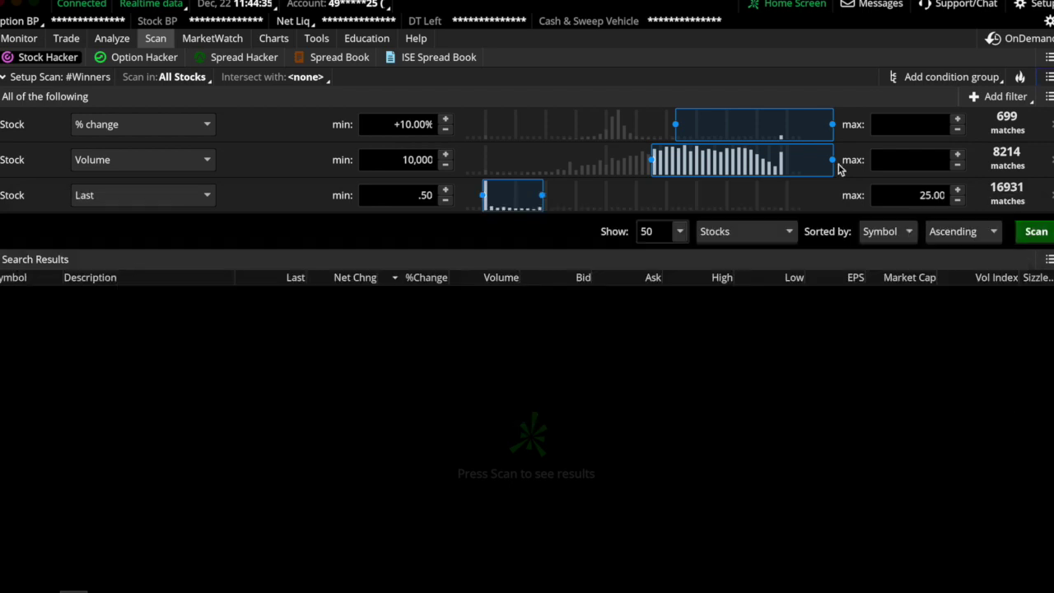
Load the personal scan query Momo into Stock Hacker.
{"action": "left_click", "coordinate": [1049, 77]}
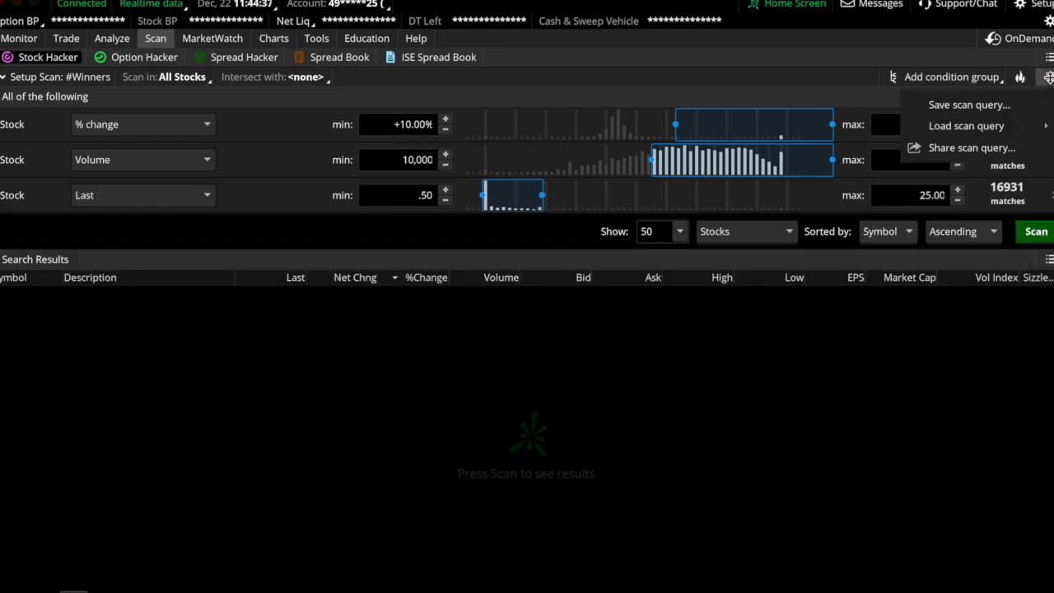
{"action": "mouse_move", "coordinate": [968, 126]}
{"action": "mouse_move", "coordinate": [819, 124]}
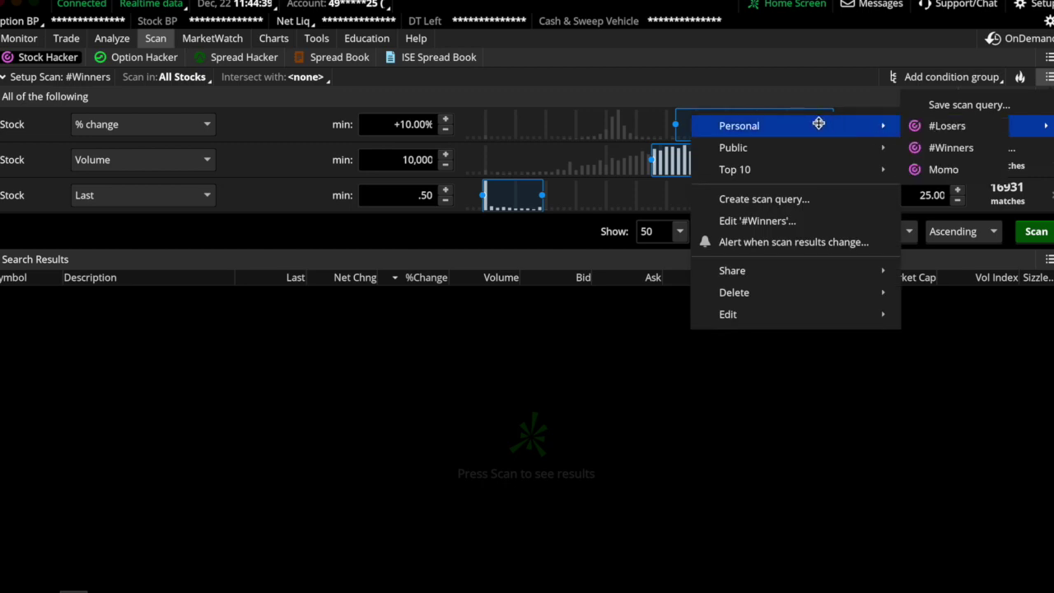
{"action": "left_click", "coordinate": [945, 169]}
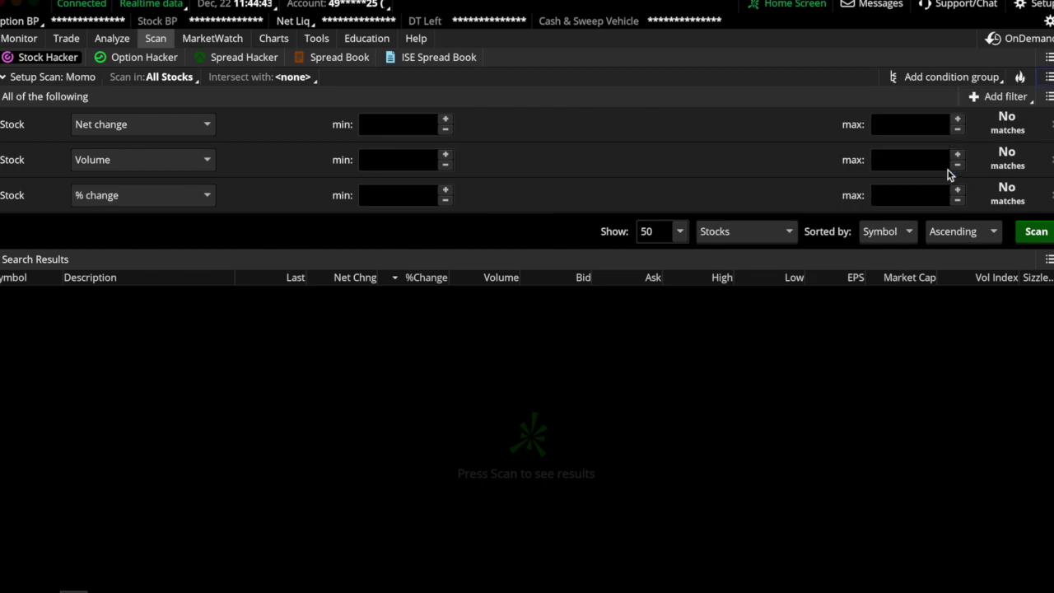
Change the Net change stock filter to % change and set its minimum to 3%.
{"action": "left_click", "coordinate": [135, 126]}
{"action": "scroll", "coordinate": [150, 256], "scroll_direction": "down", "scroll_amount": 2}
{"action": "left_click", "coordinate": [136, 309]}
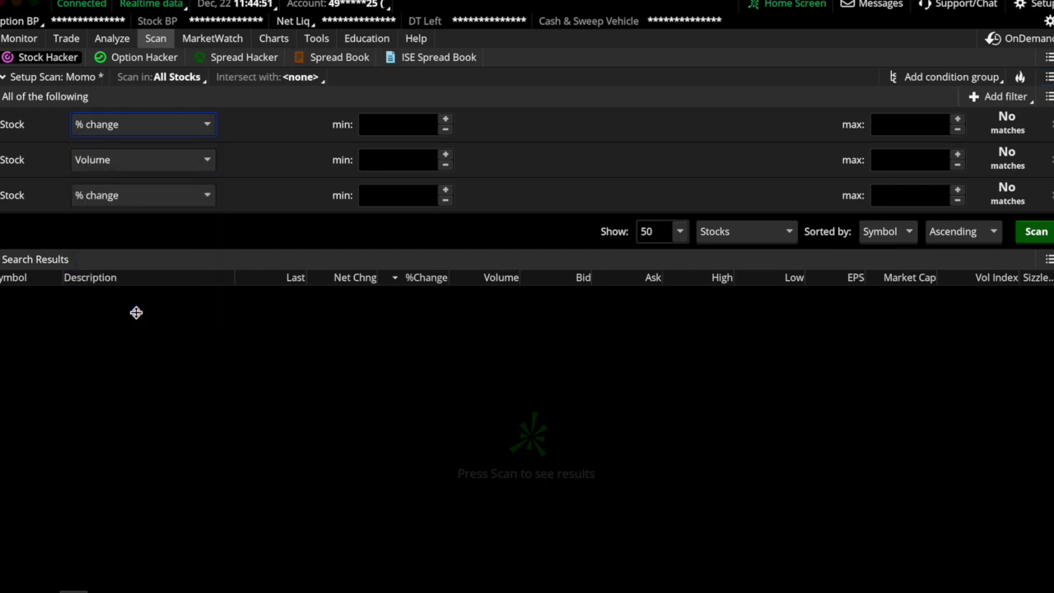
{"action": "left_click", "coordinate": [394, 126]}
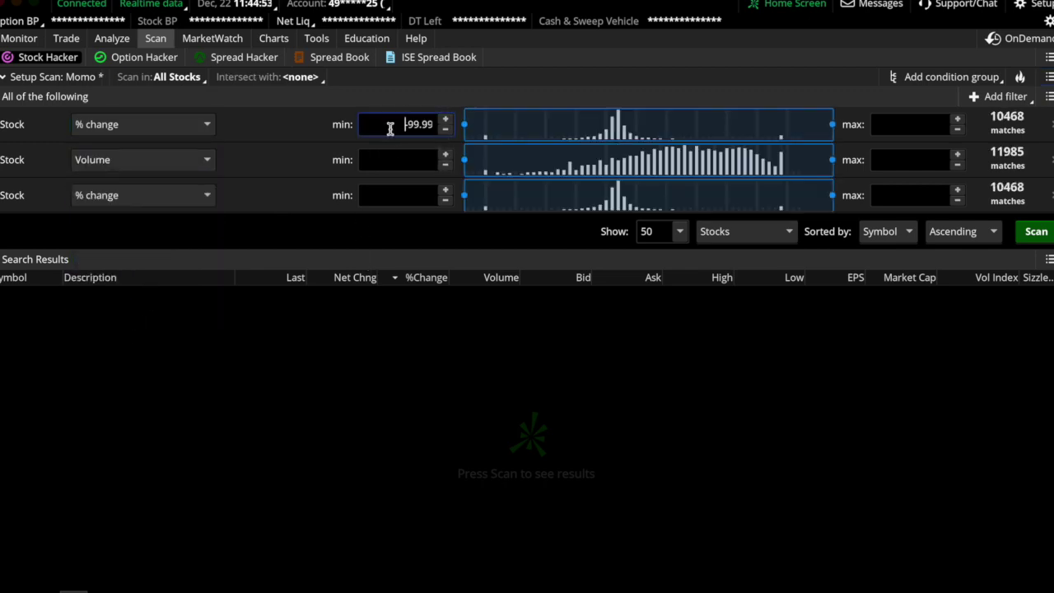
{"action": "double_click", "coordinate": [403, 125]}
{"action": "type", "text": "3"}
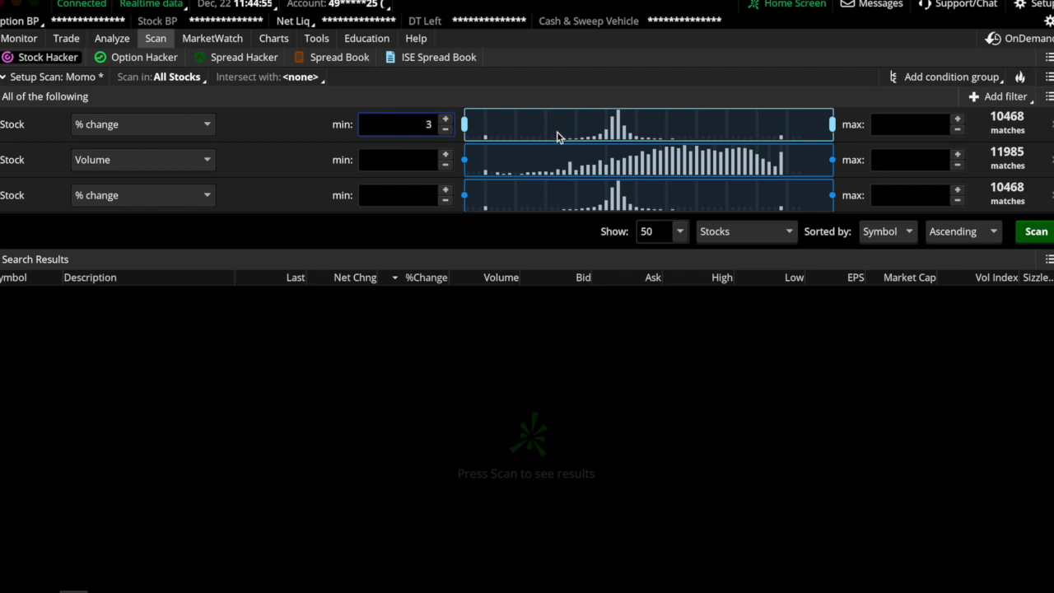
{"action": "key", "text": "Tab"}
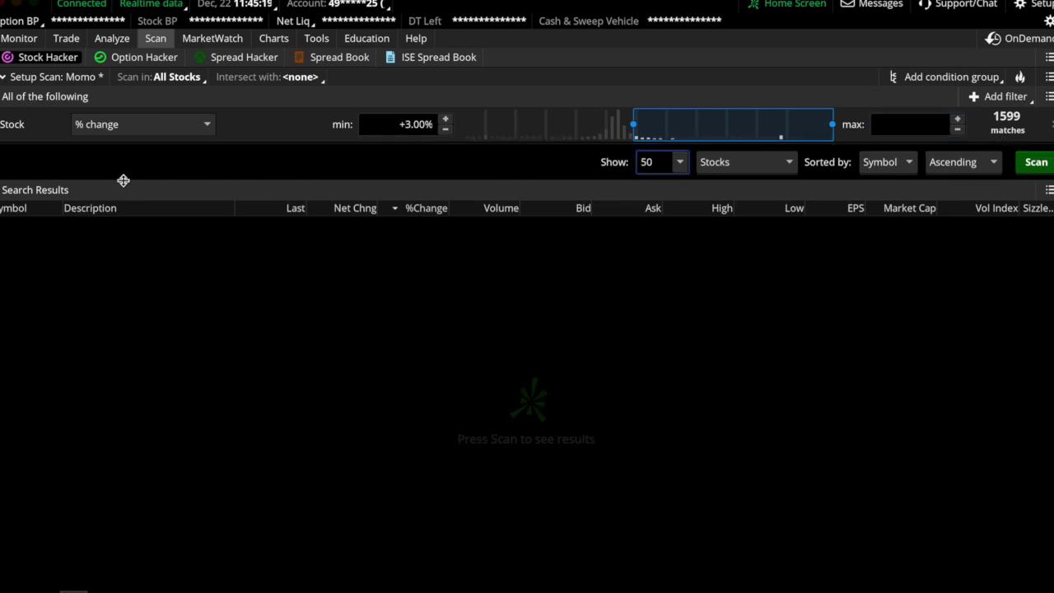
Add a Price_Direction study filter from the Price Performance studies and set its aggregation period to 1 minute.
{"action": "left_click", "coordinate": [1006, 97]}
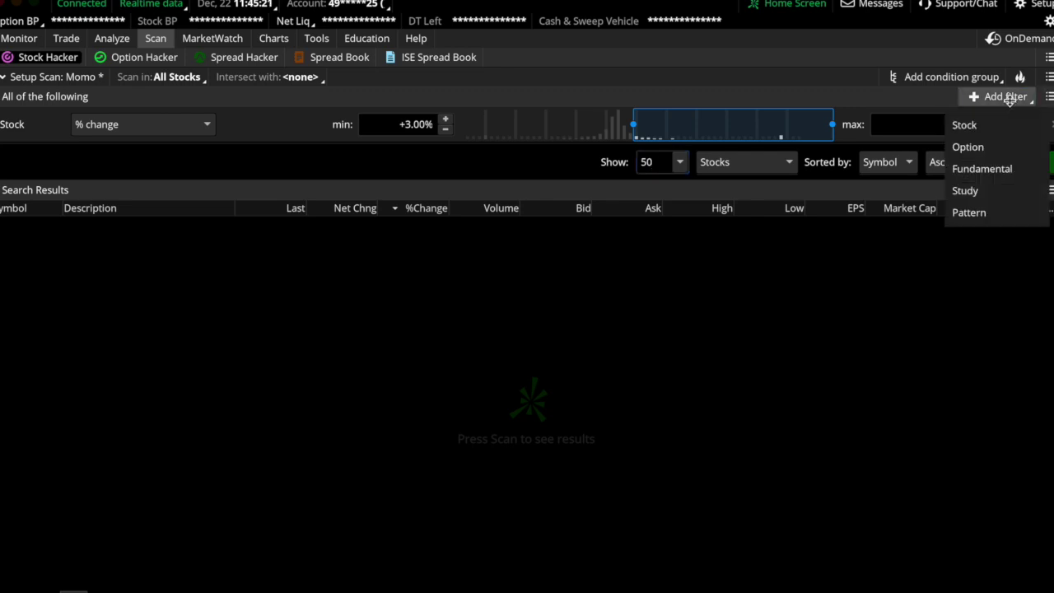
{"action": "left_click", "coordinate": [977, 192]}
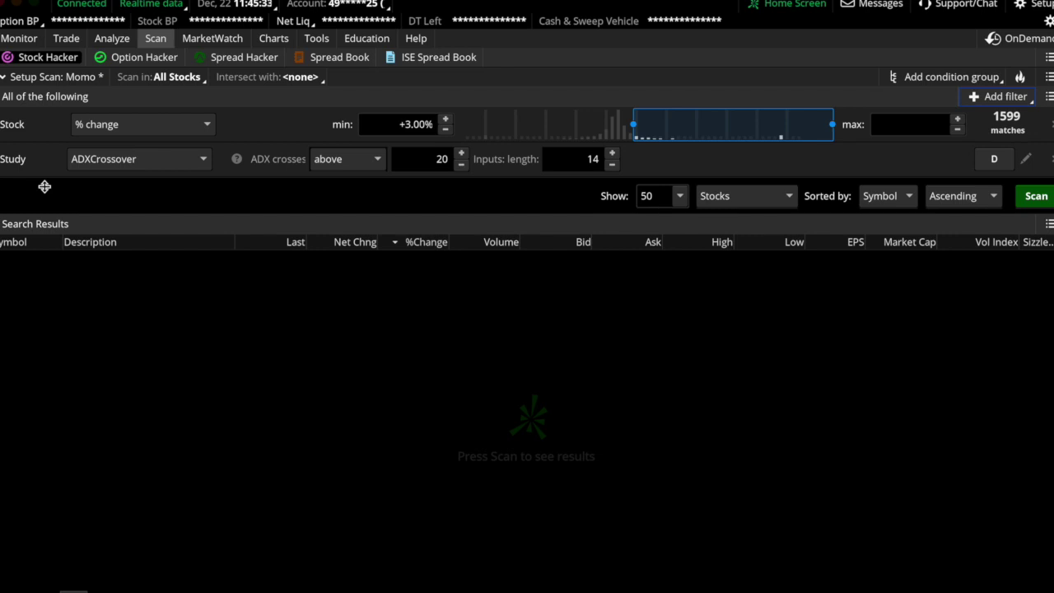
{"action": "left_click", "coordinate": [164, 165]}
{"action": "mouse_move", "coordinate": [157, 341]}
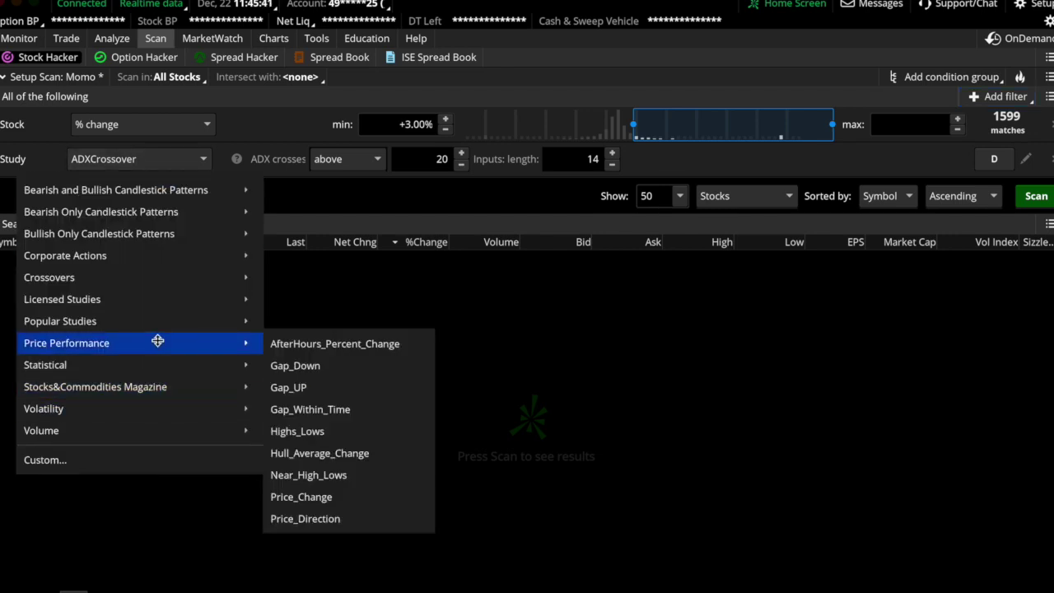
{"action": "left_click", "coordinate": [305, 519]}
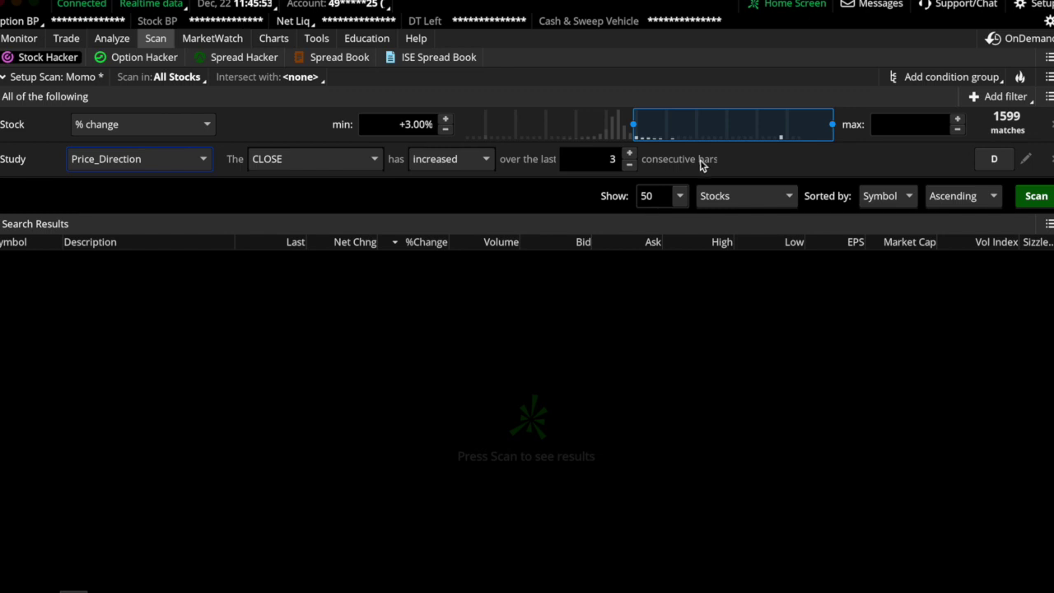
{"action": "left_click", "coordinate": [996, 160]}
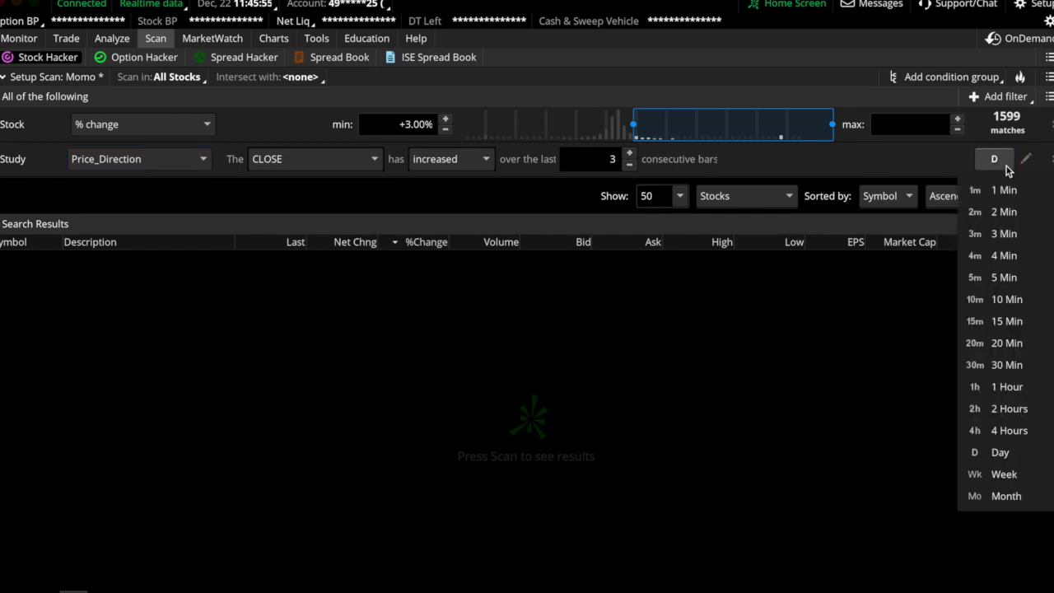
{"action": "left_click", "coordinate": [1002, 190]}
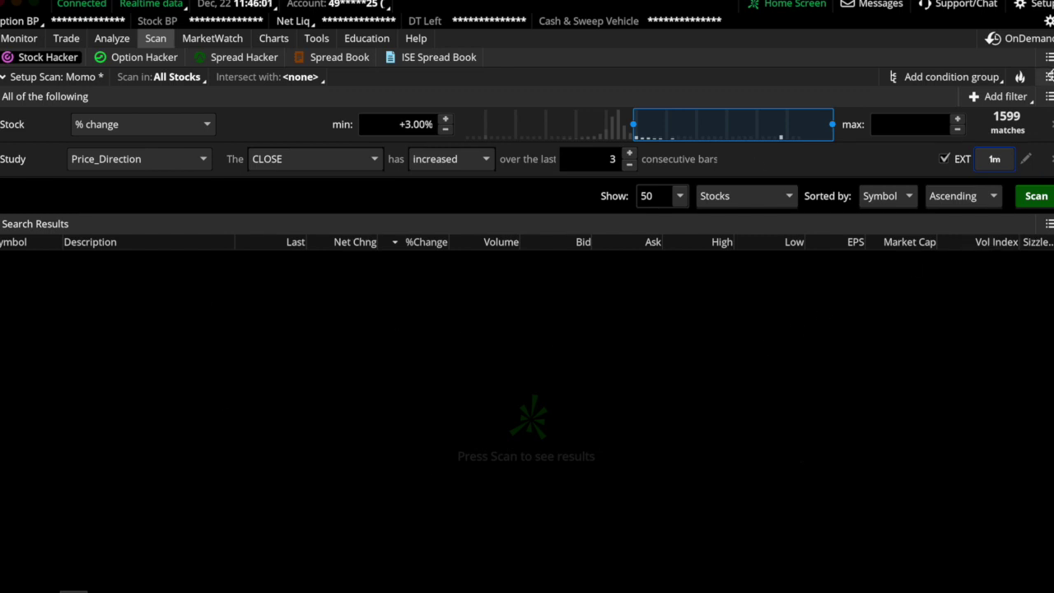
Save the edited scan query under the name Momo.
{"action": "left_click", "coordinate": [1049, 76]}
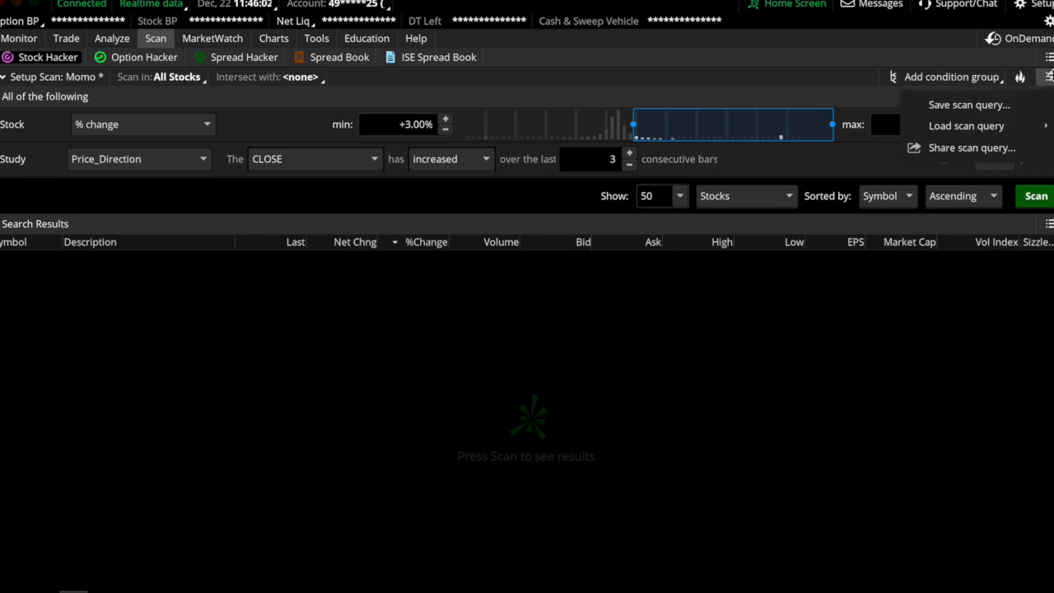
{"action": "left_click", "coordinate": [999, 105]}
{"action": "left_click", "coordinate": [737, 129]}
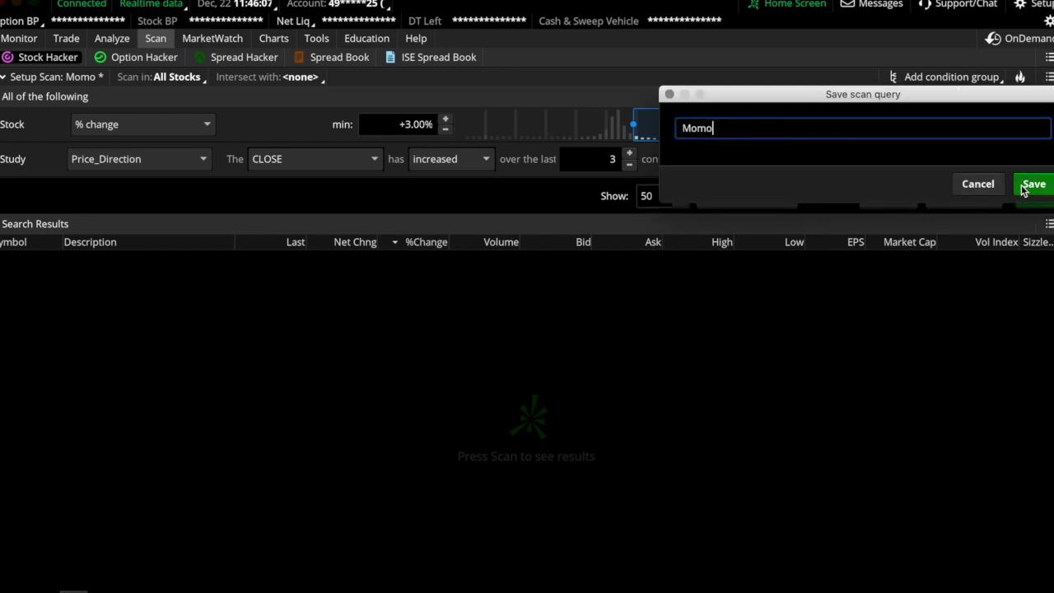
{"action": "left_click", "coordinate": [1022, 184]}
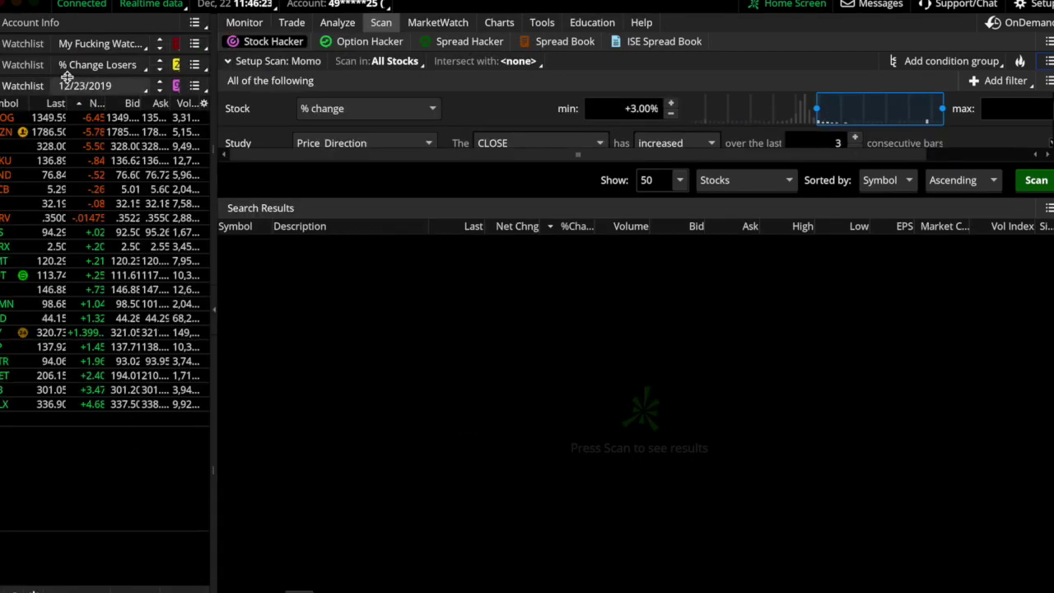
Switch the 12/23/2019 watchlist gadget to the personal list My Fucking Watchlist and look through its symbols.
{"action": "left_click", "coordinate": [86, 86]}
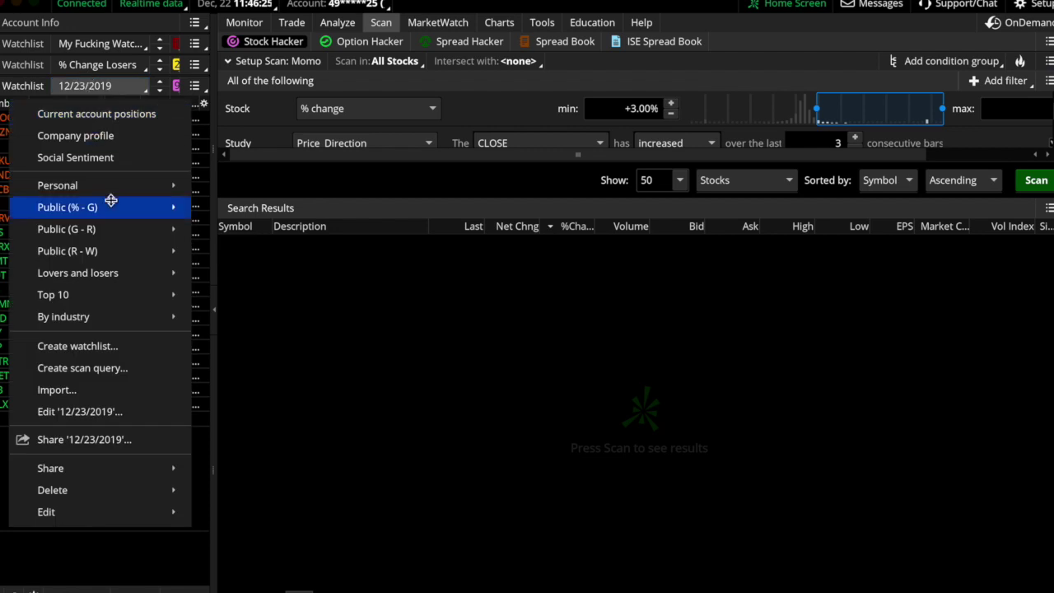
{"action": "mouse_move", "coordinate": [94, 190]}
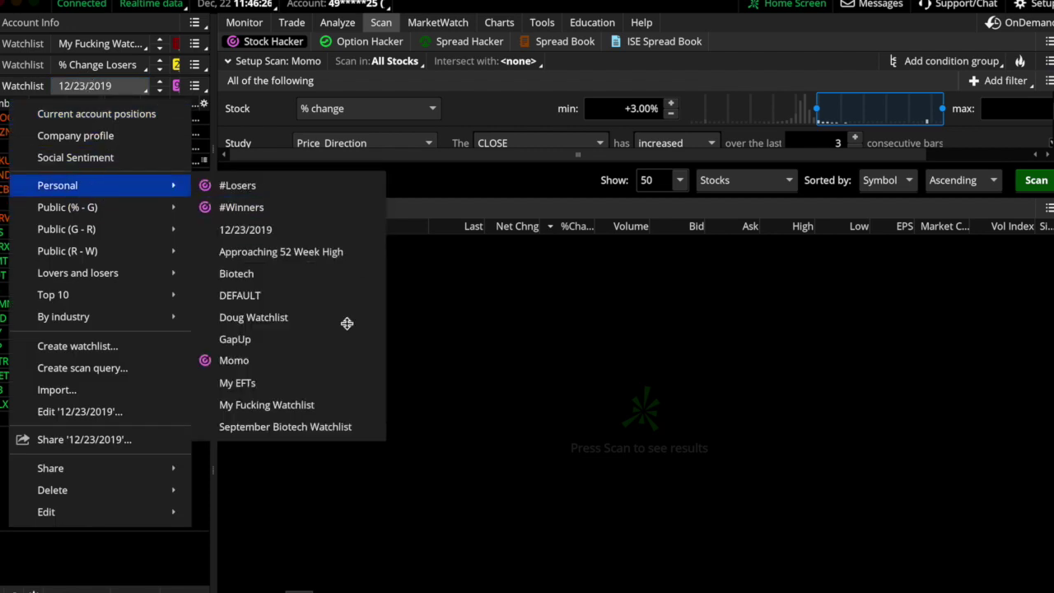
{"action": "left_click", "coordinate": [298, 412]}
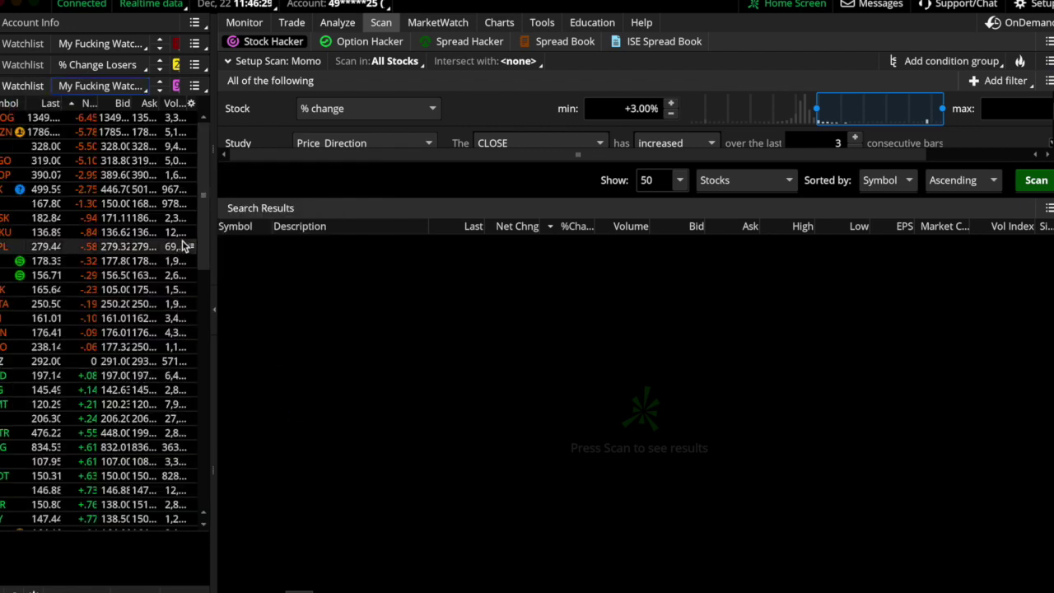
{"action": "scroll", "coordinate": [196, 270], "scroll_direction": "down", "scroll_amount": 6}
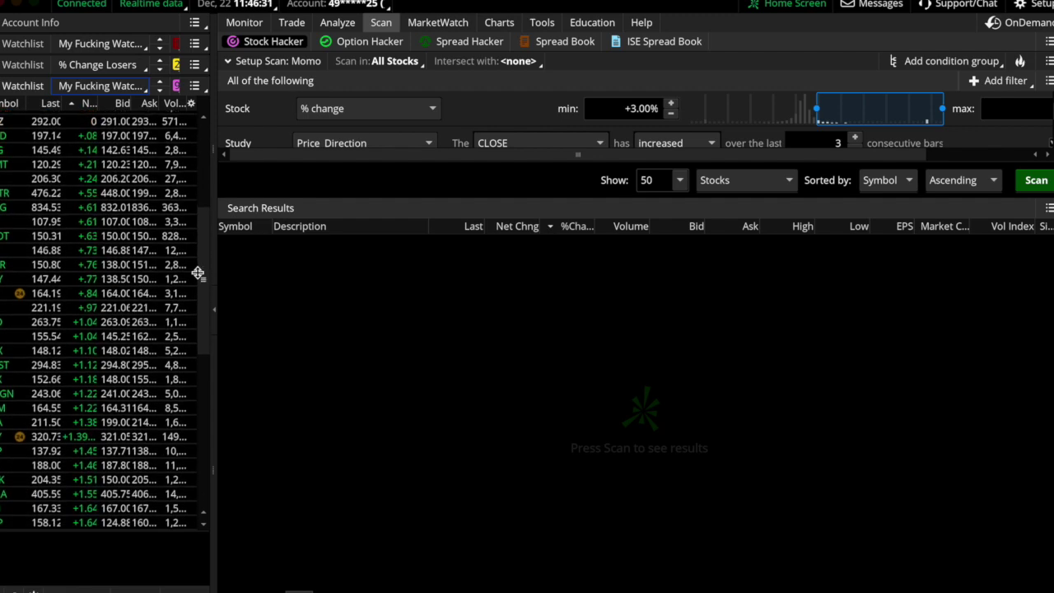
{"action": "scroll", "coordinate": [198, 273], "scroll_direction": "up", "scroll_amount": 6}
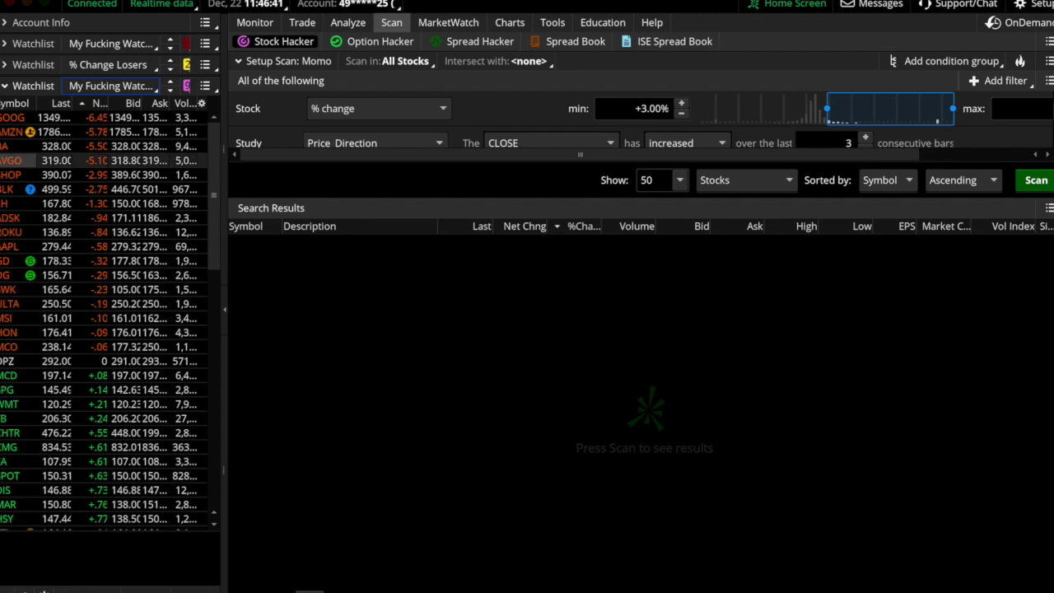
{"action": "scroll", "coordinate": [33, 445], "scroll_direction": "down", "scroll_amount": 10}
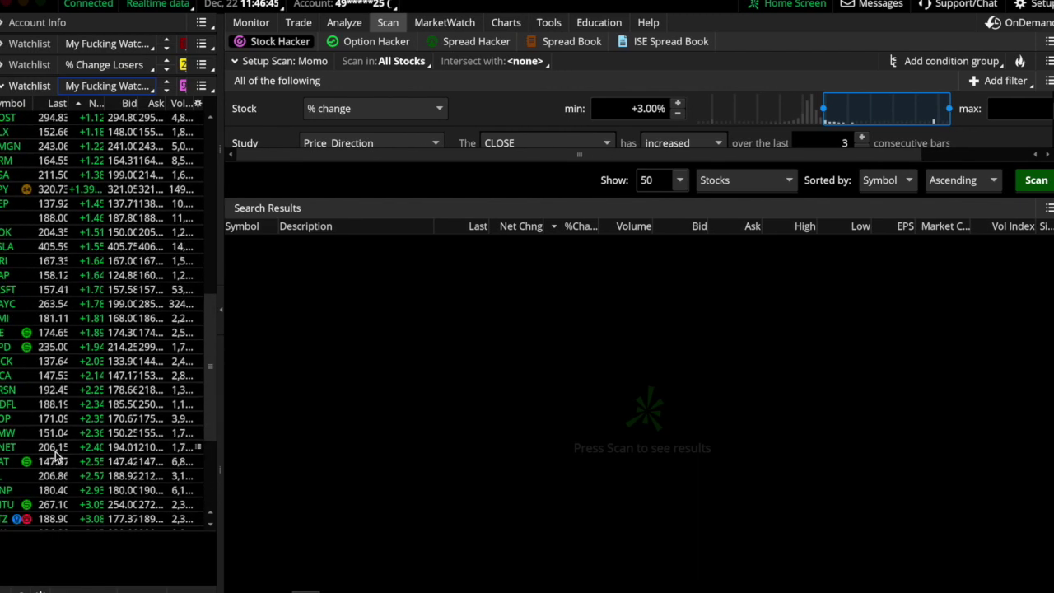
{"action": "scroll", "coordinate": [56, 457], "scroll_direction": "up", "scroll_amount": 10}
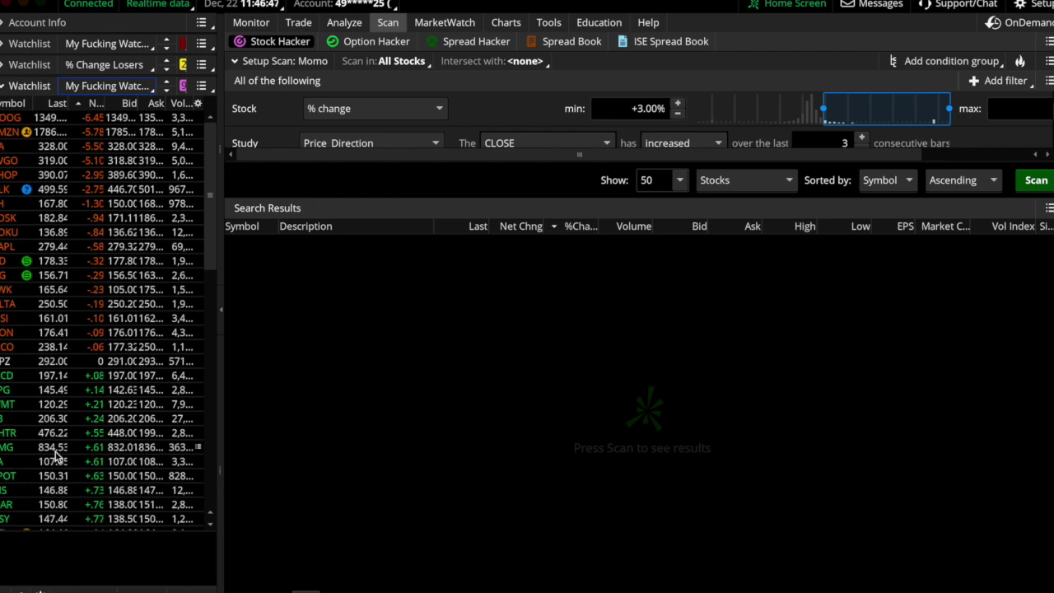
{"action": "scroll", "coordinate": [33, 321], "scroll_direction": "down", "scroll_amount": 10}
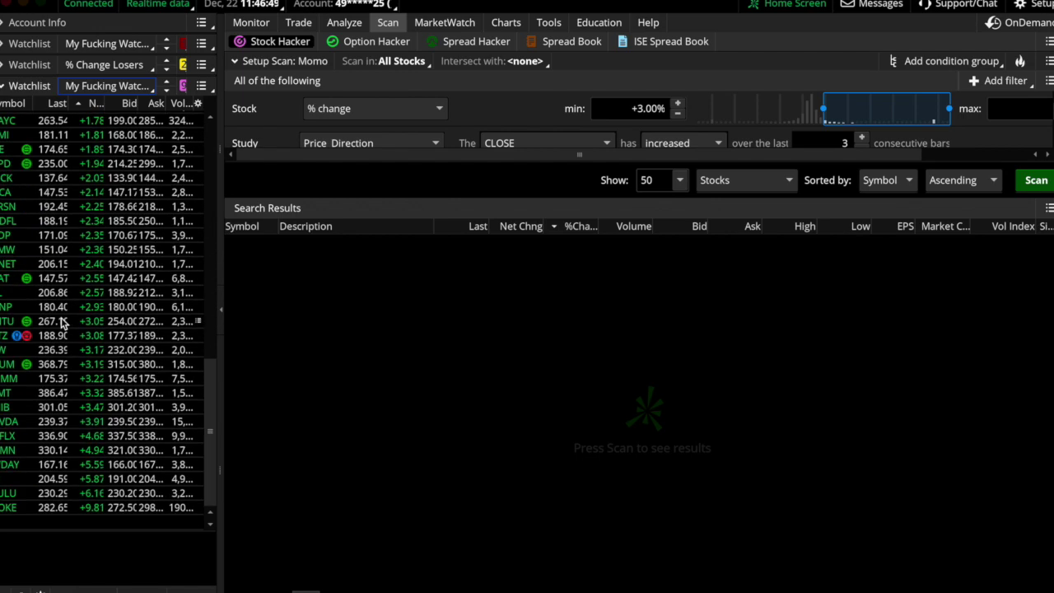
{"action": "scroll", "coordinate": [5, 506], "scroll_direction": "up", "scroll_amount": 10}
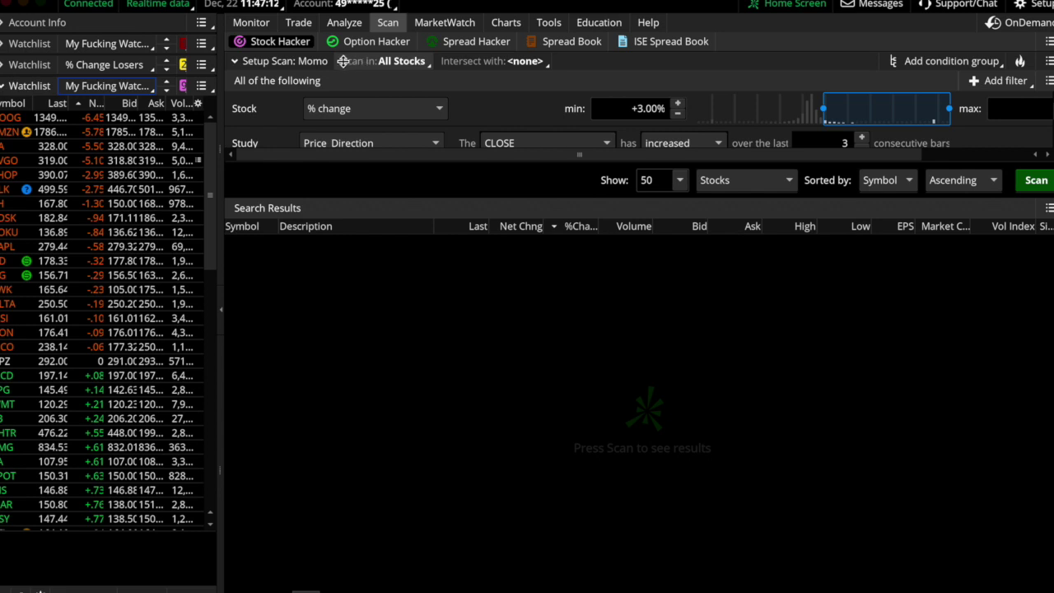
Restrict the Momo scan to the personal list My Fucking Watchlist and run the scan.
{"action": "left_click", "coordinate": [387, 59]}
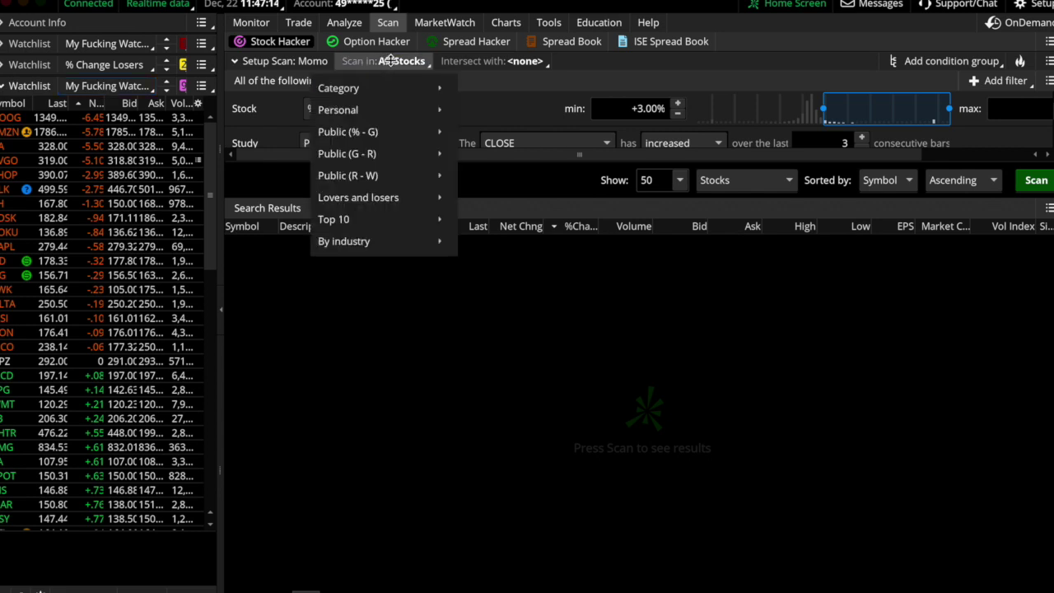
{"action": "mouse_move", "coordinate": [391, 99]}
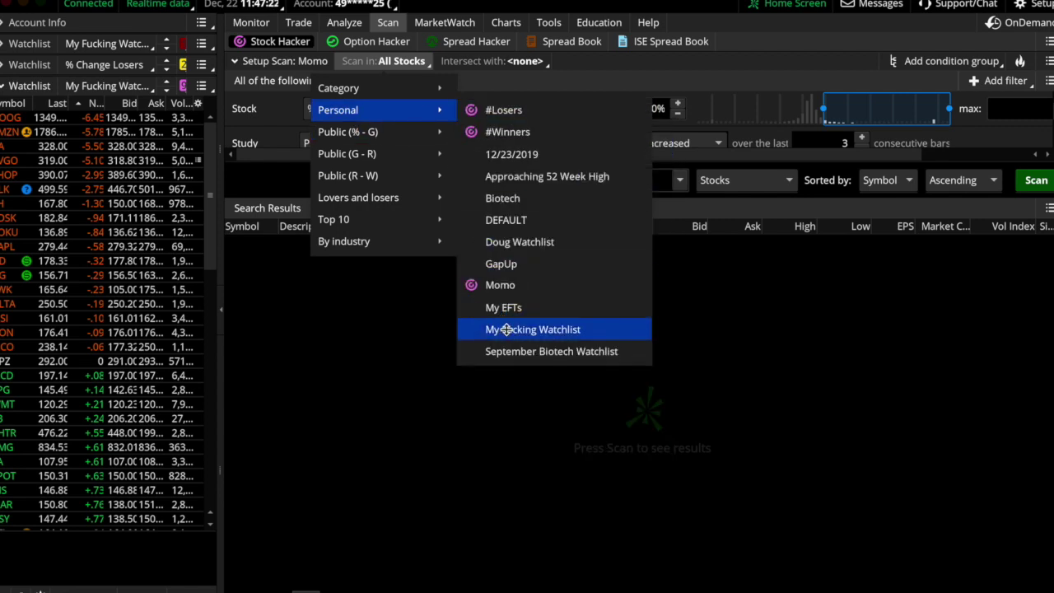
{"action": "left_click", "coordinate": [506, 330]}
{"action": "left_click", "coordinate": [1044, 182]}
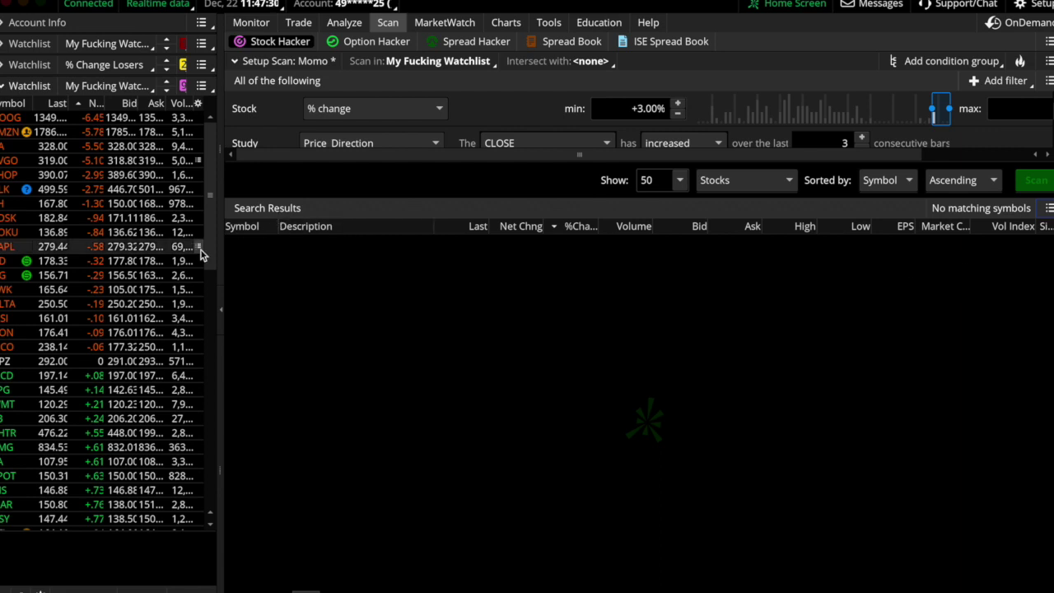
Start an alert for changes in the Momo scan results and choose Bell as its notification sound.
{"action": "left_click", "coordinate": [224, 317]}
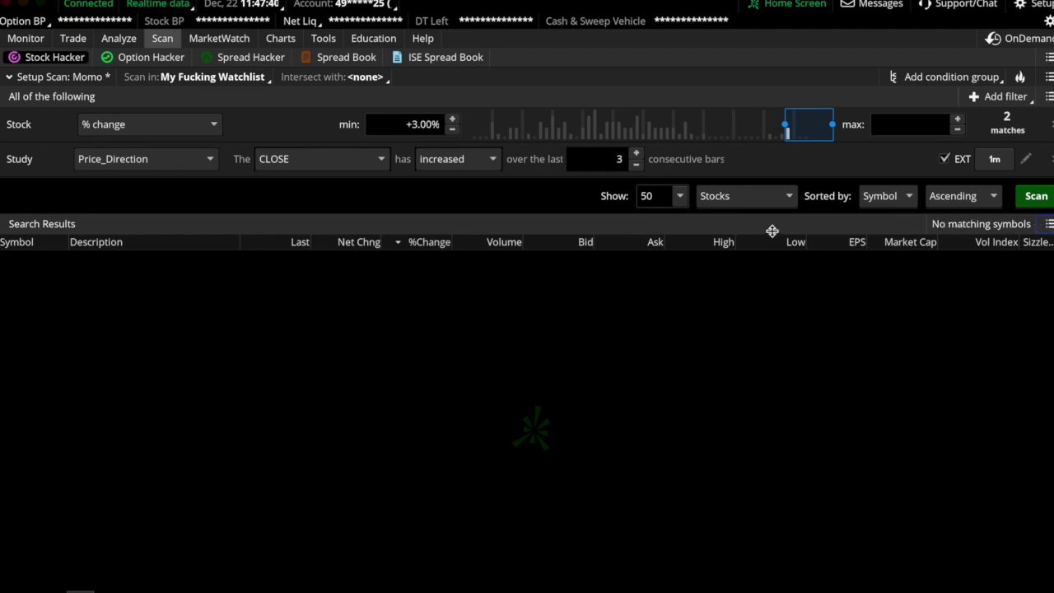
{"action": "left_click", "coordinate": [1049, 225]}
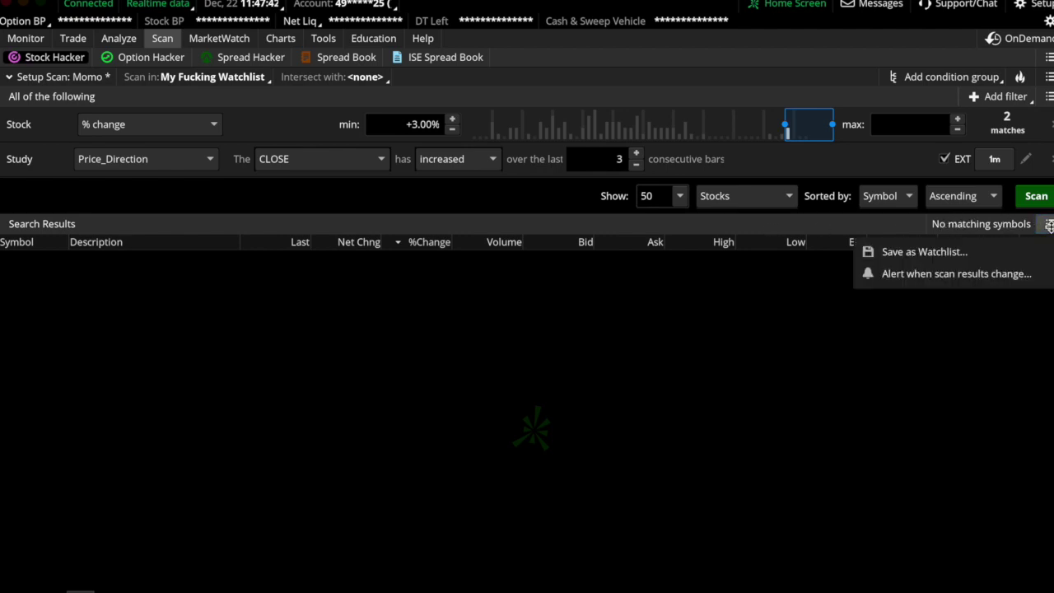
{"action": "left_click", "coordinate": [955, 273]}
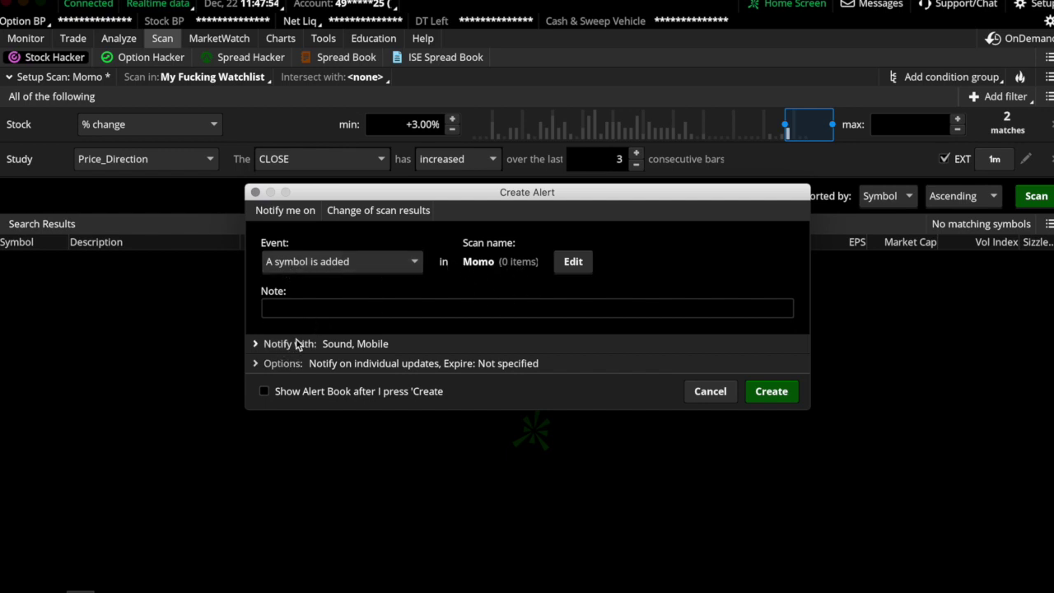
{"action": "left_click", "coordinate": [258, 345]}
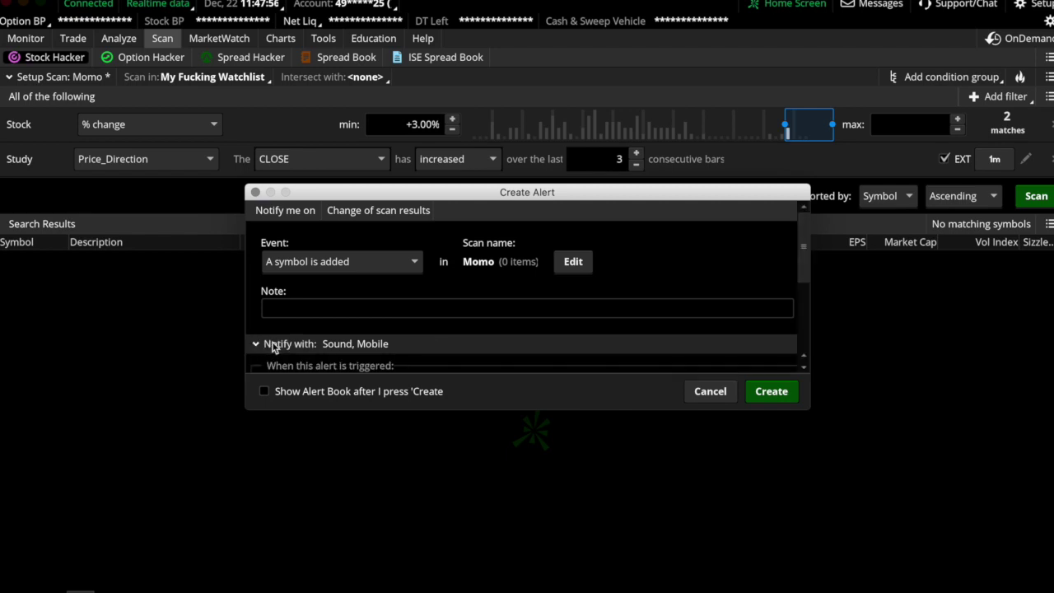
{"action": "scroll", "coordinate": [280, 342], "scroll_direction": "down", "scroll_amount": 3}
{"action": "scroll", "coordinate": [278, 313], "scroll_direction": "up", "scroll_amount": 1}
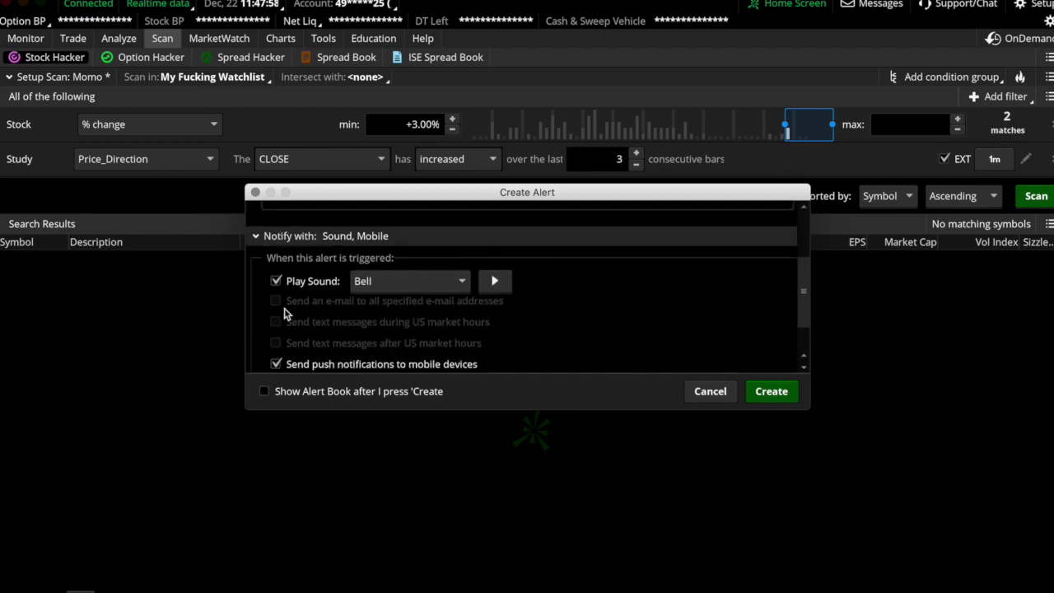
{"action": "left_click", "coordinate": [441, 280]}
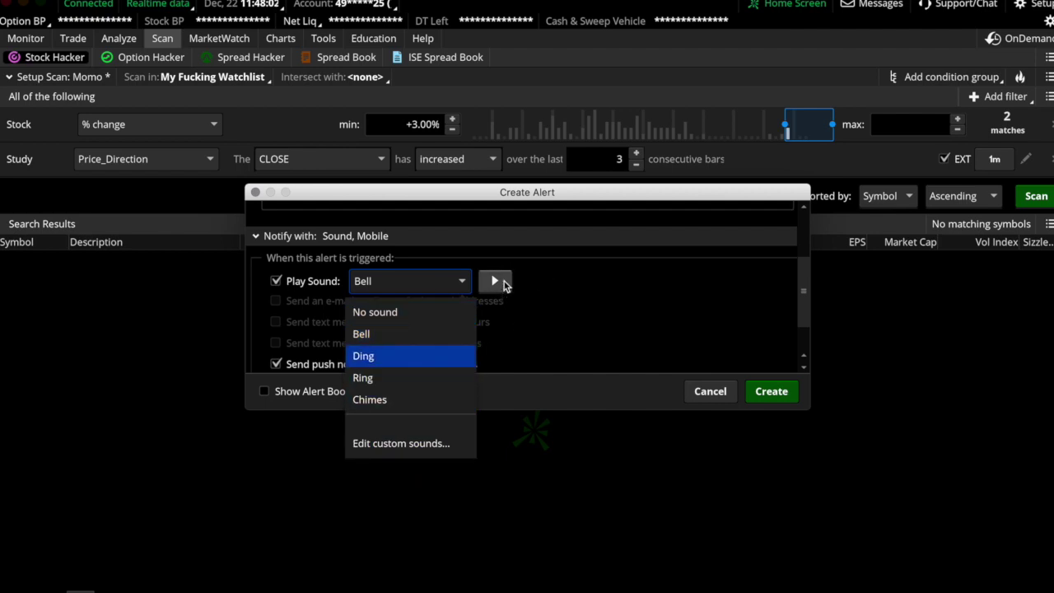
{"action": "left_click", "coordinate": [439, 337]}
Review the alert's notification and expiry options and create it with a message for every change and no specified expiry.
{"action": "scroll", "coordinate": [527, 336], "scroll_direction": "down", "scroll_amount": 2}
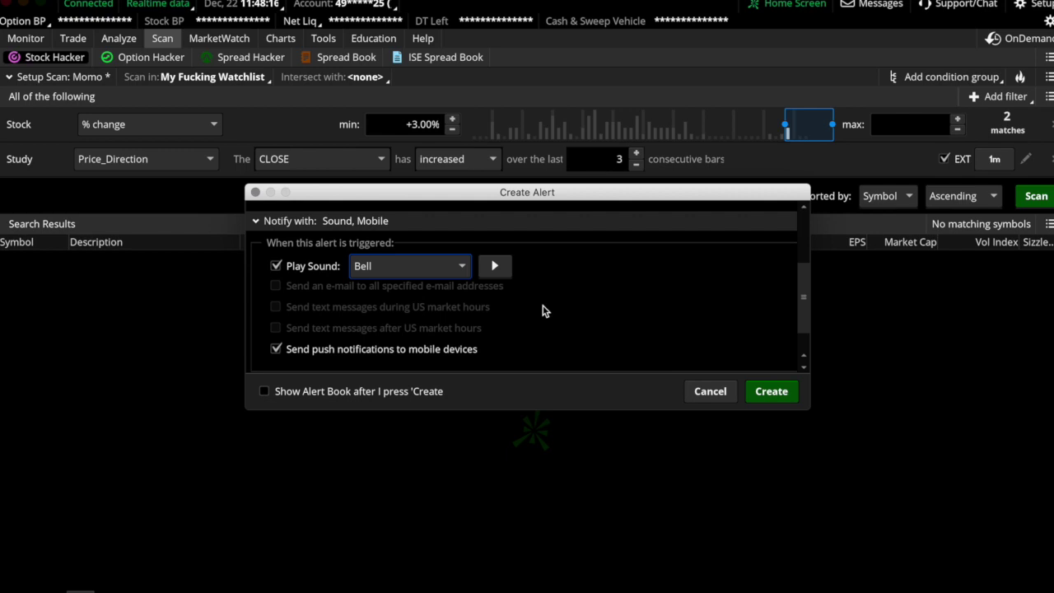
{"action": "scroll", "coordinate": [542, 311], "scroll_direction": "down", "scroll_amount": 2}
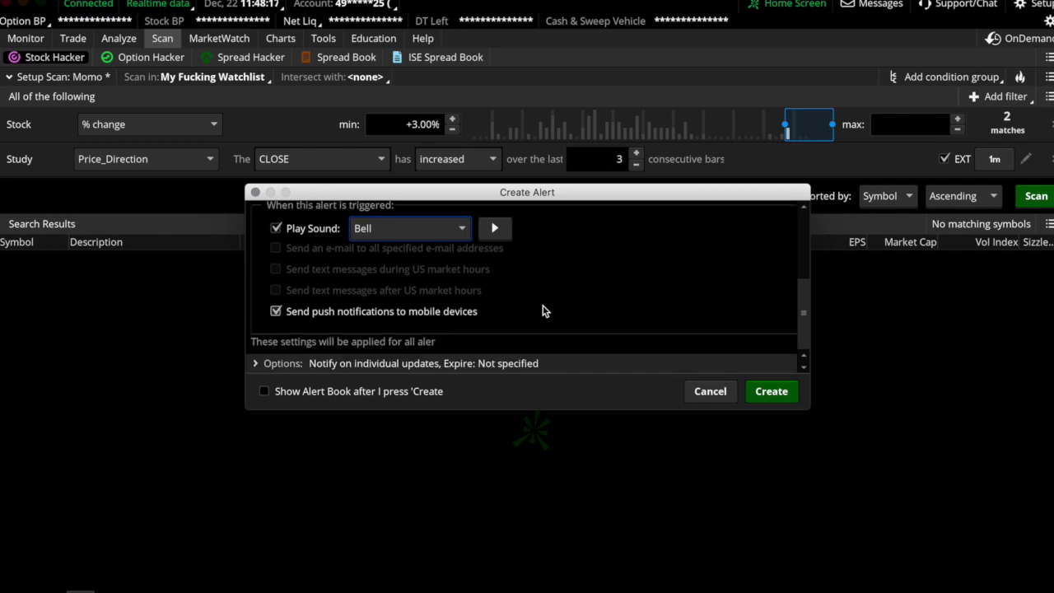
{"action": "left_click", "coordinate": [254, 364]}
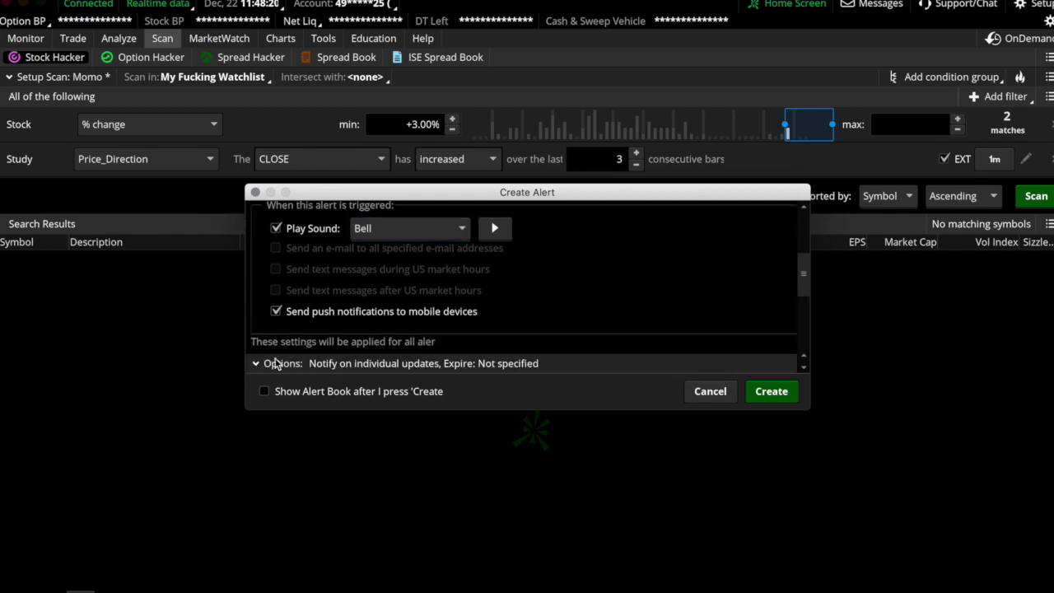
{"action": "scroll", "coordinate": [480, 334], "scroll_direction": "down", "scroll_amount": 5}
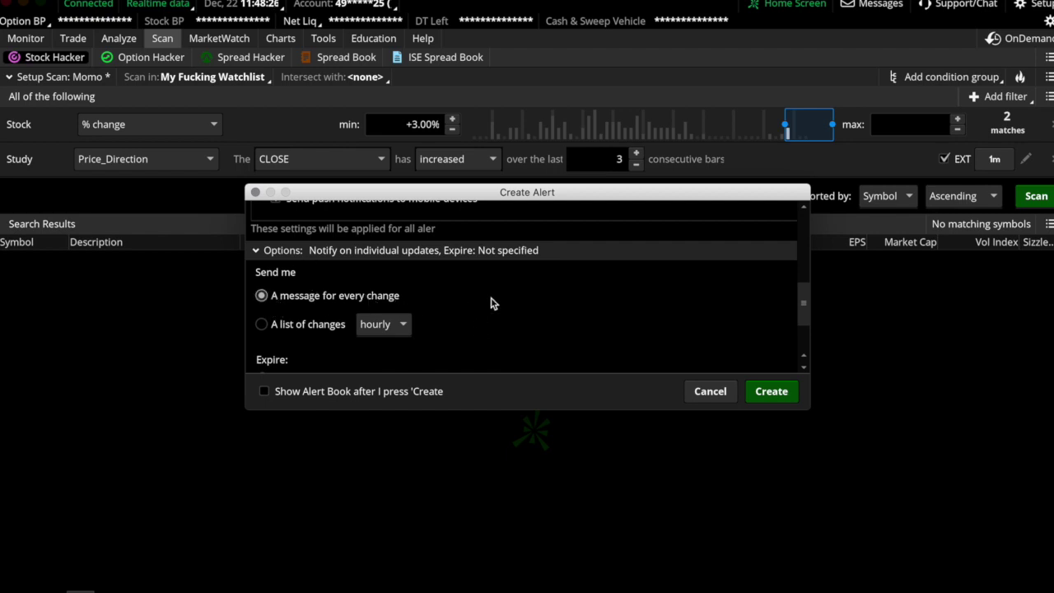
{"action": "scroll", "coordinate": [491, 301], "scroll_direction": "down", "scroll_amount": 3}
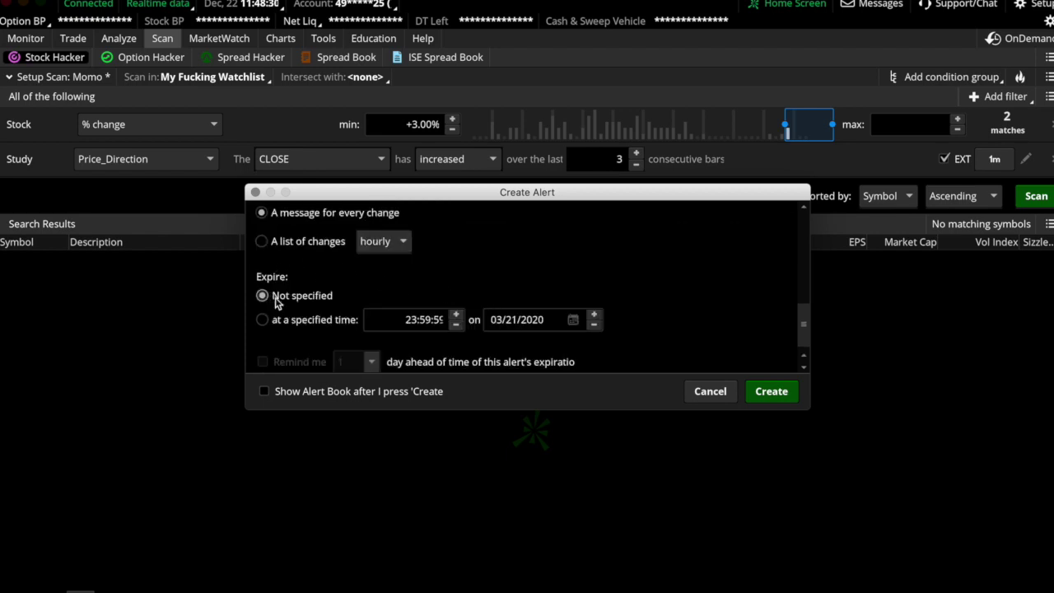
{"action": "left_click", "coordinate": [772, 392]}
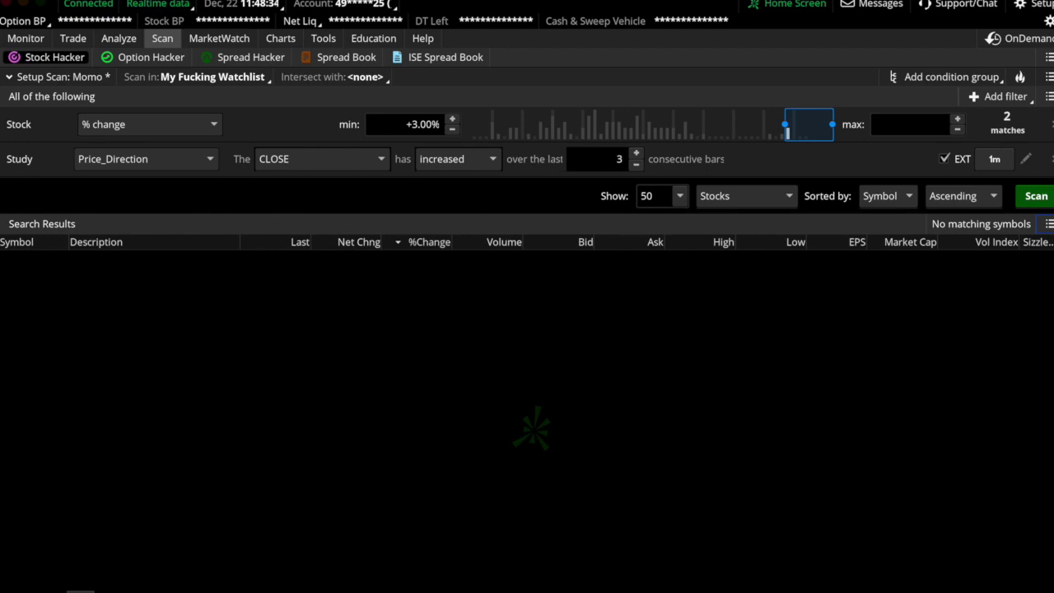
Check the personal lists offered in the expanded watchlist gadget for the saved Momo scan, keeping the current list, and hide the sidebar.
{"action": "left_click", "coordinate": [0, 324]}
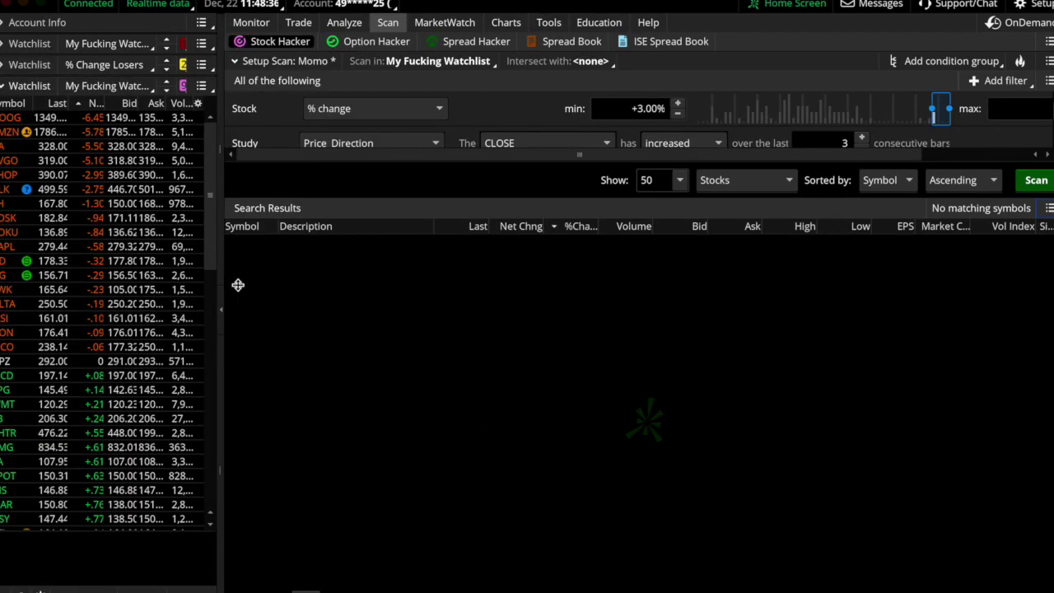
{"action": "left_click", "coordinate": [119, 83]}
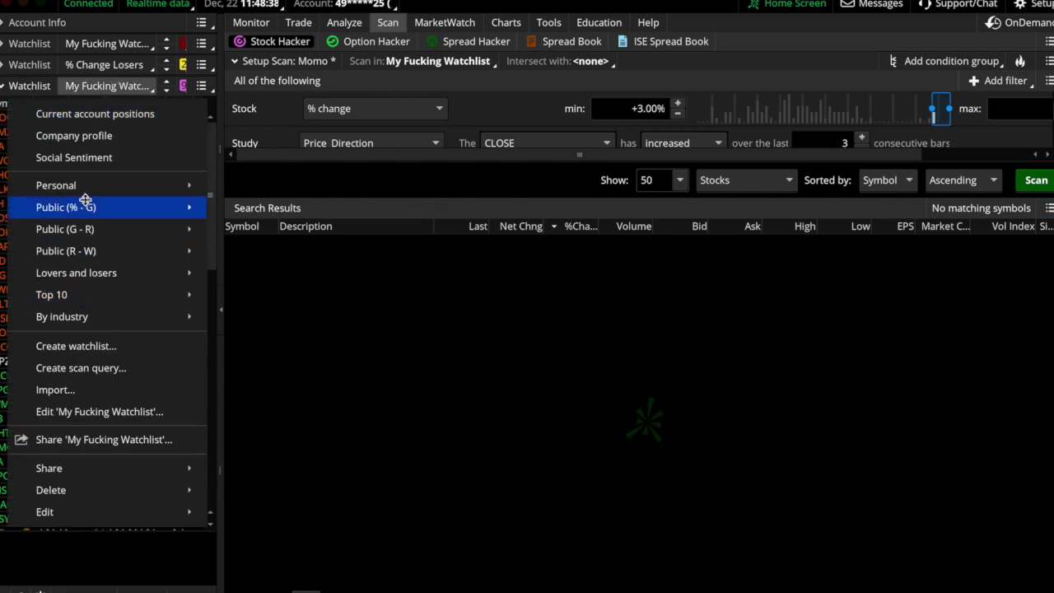
{"action": "mouse_move", "coordinate": [88, 177]}
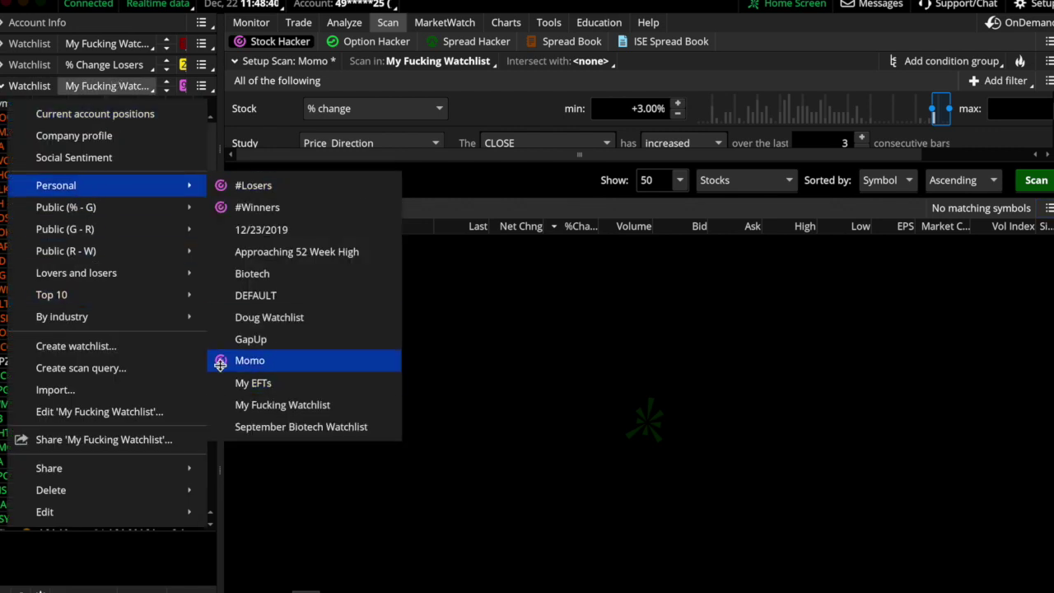
{"action": "left_click", "coordinate": [489, 355]}
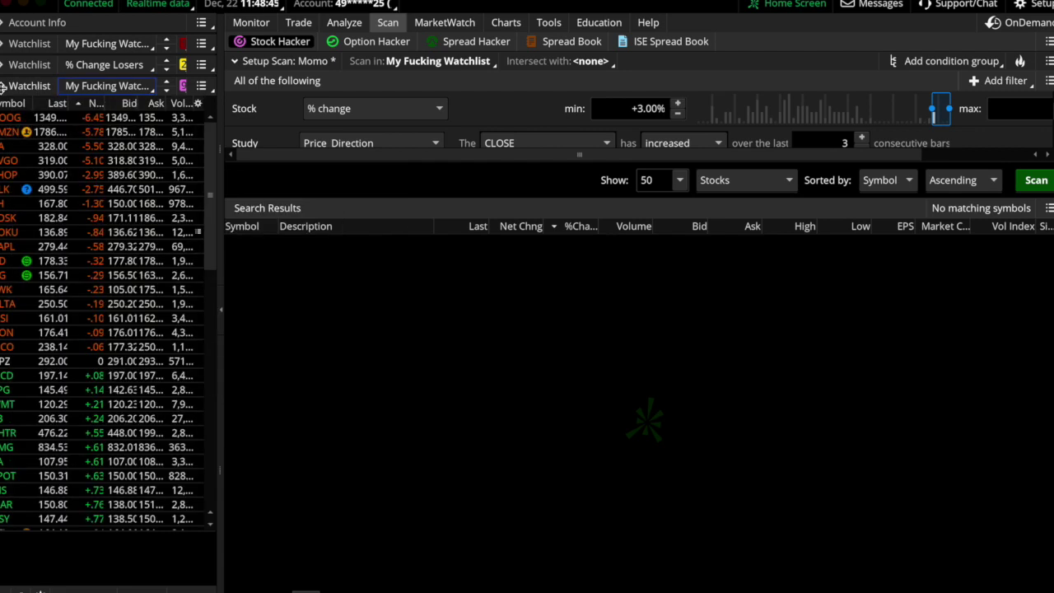
{"action": "left_click", "coordinate": [222, 312]}
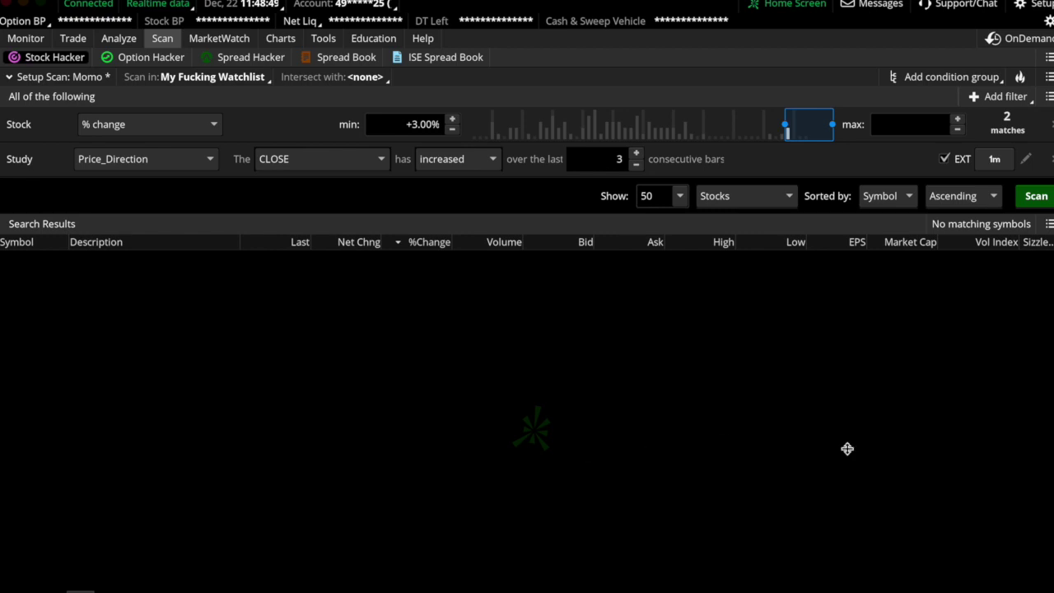